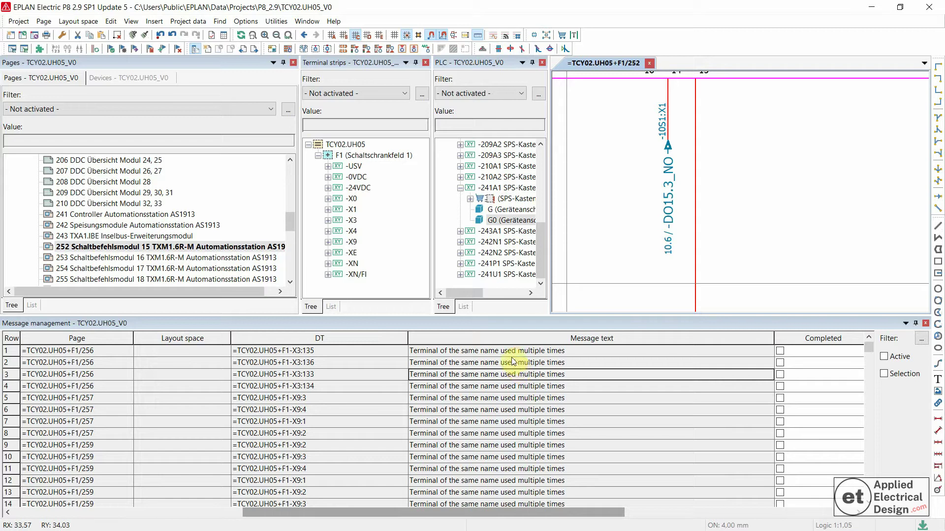
Review the duplicate-terminal messages for X3:135, X9:1 and X9:4 in Message management.
click(520, 351)
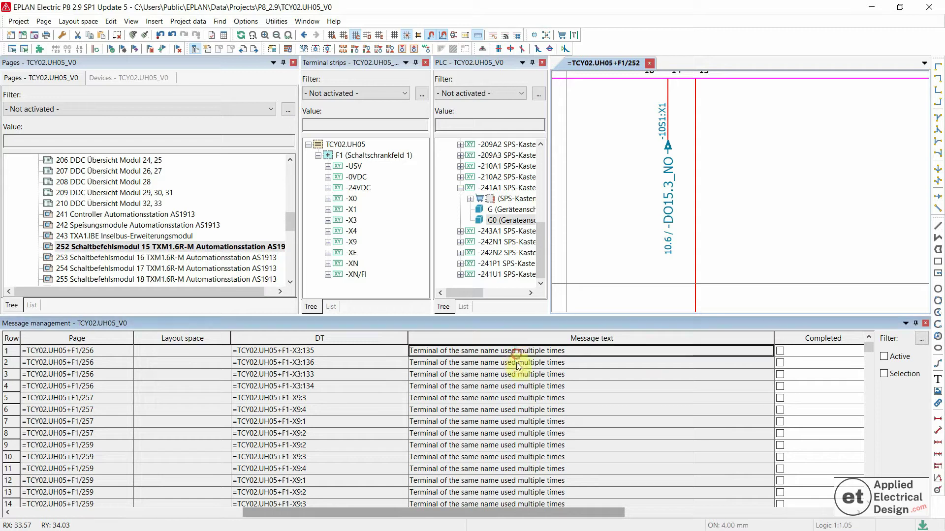
click(422, 425)
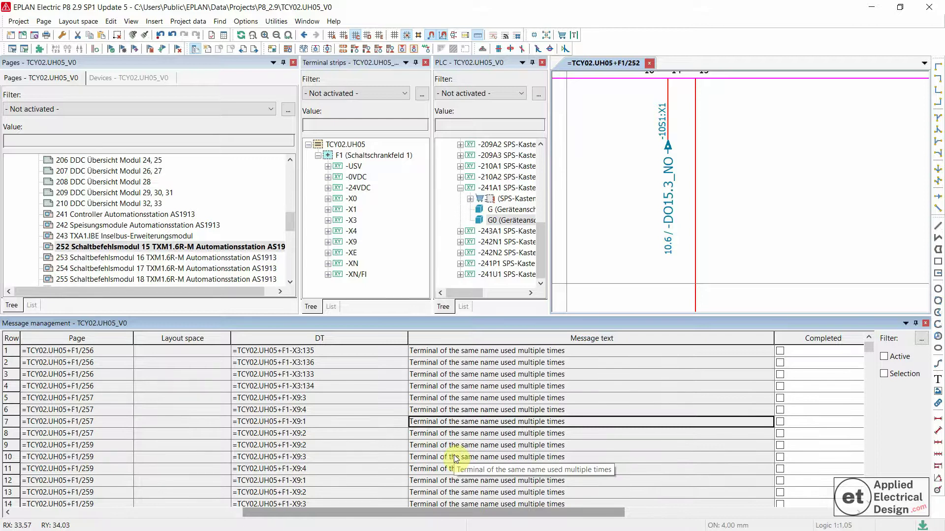
click(455, 412)
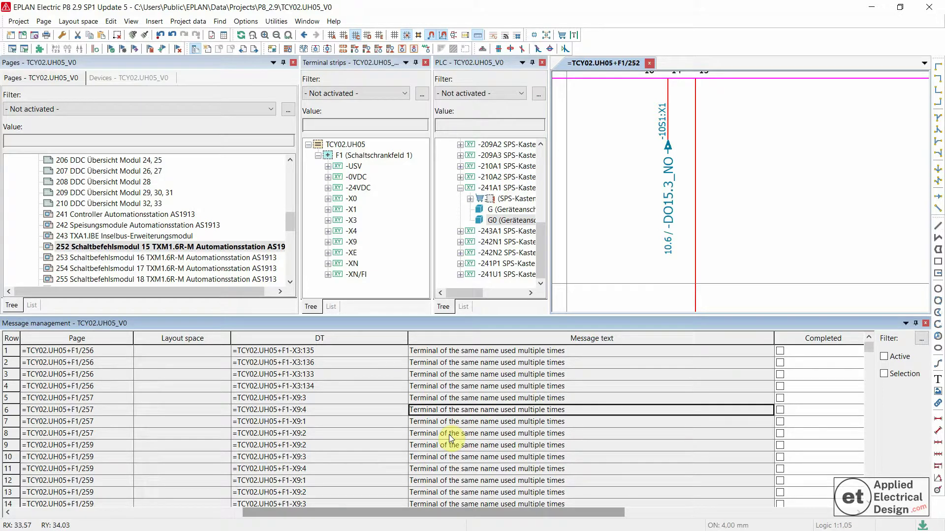
double_click(436, 353)
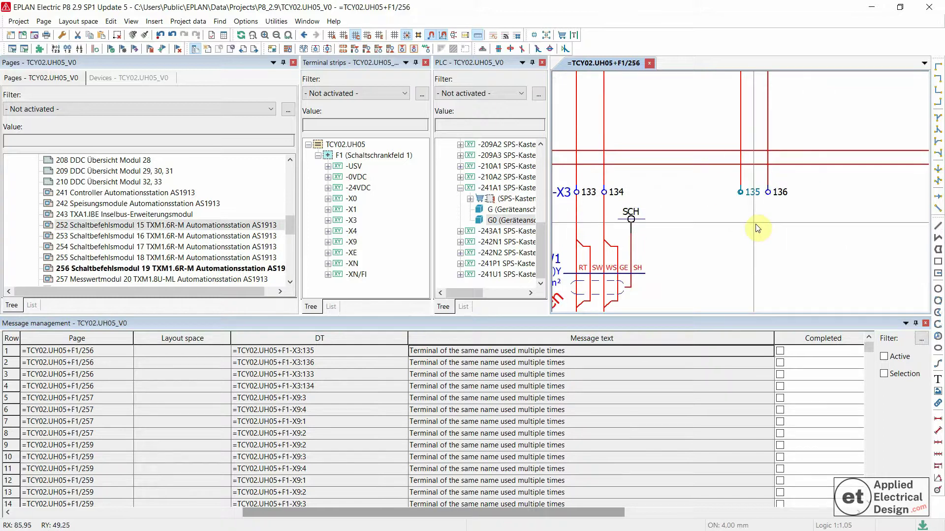
click(740, 193)
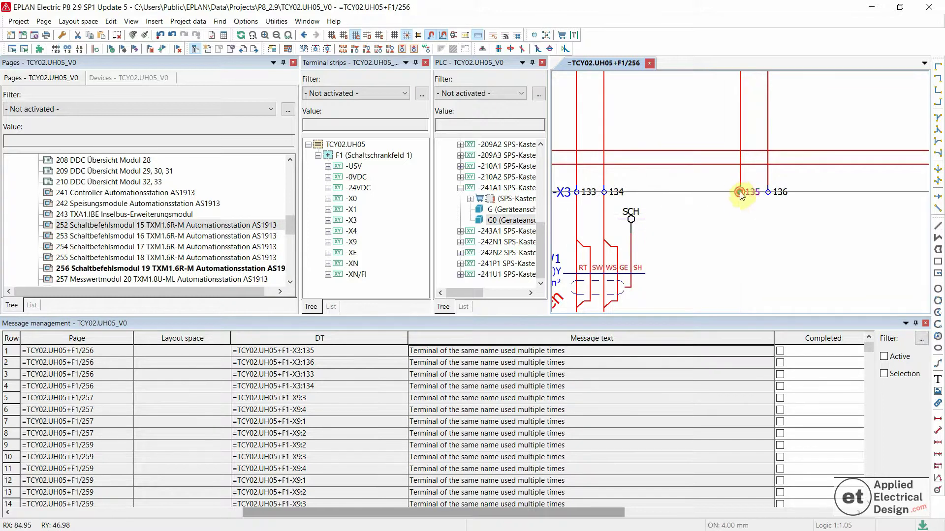
double_click(741, 193)
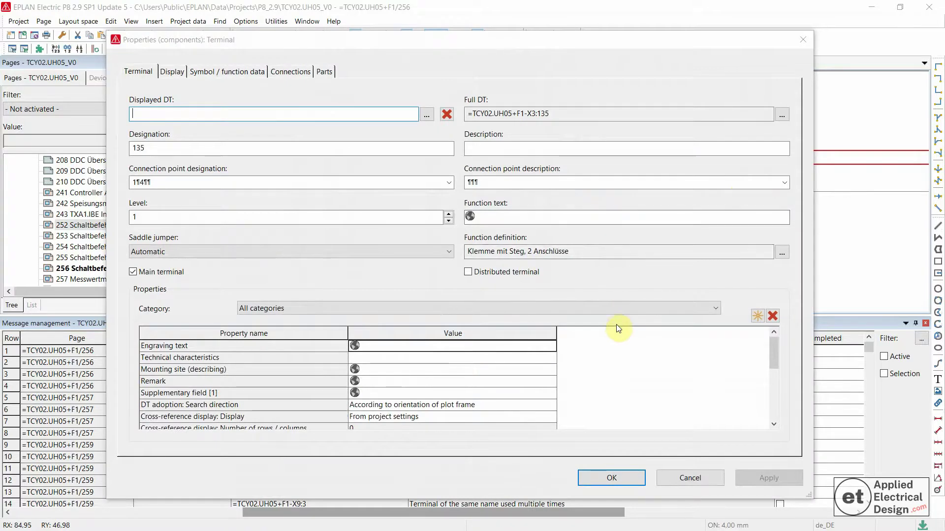
click(668, 476)
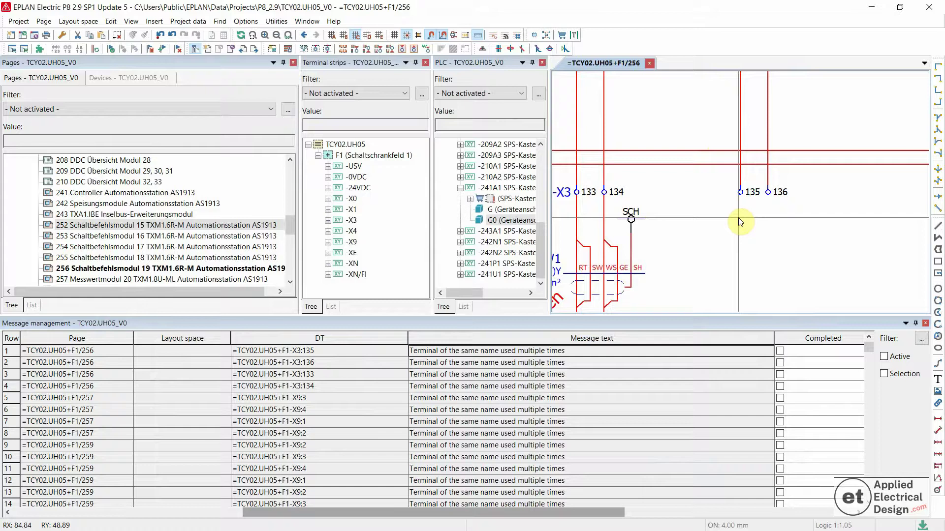
Synchronize terminal 135 into the Terminal strips tree and scroll up to strip -X3's terminals.
right_click(743, 196)
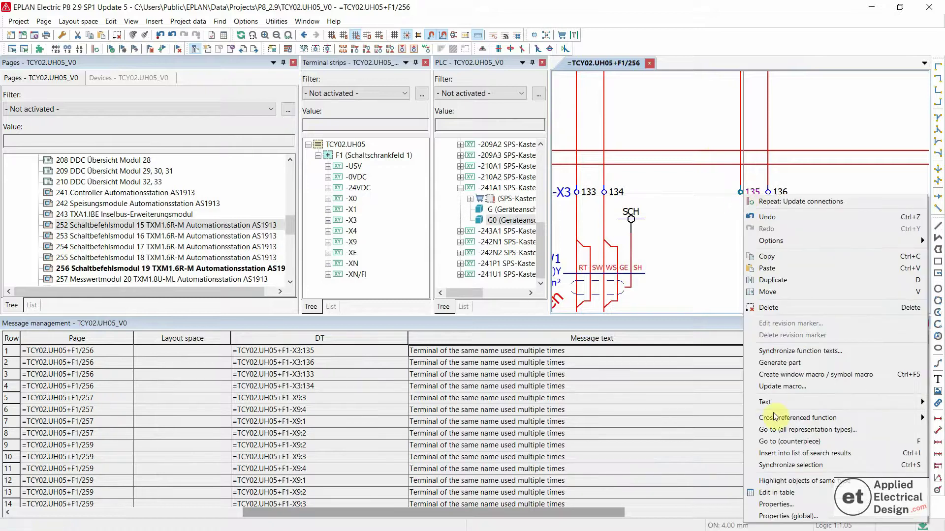
click(796, 465)
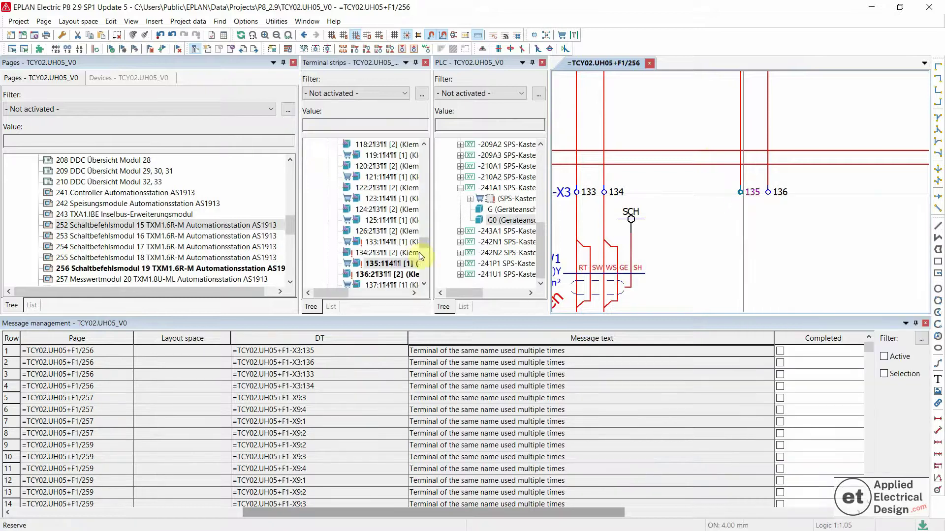
click(387, 209)
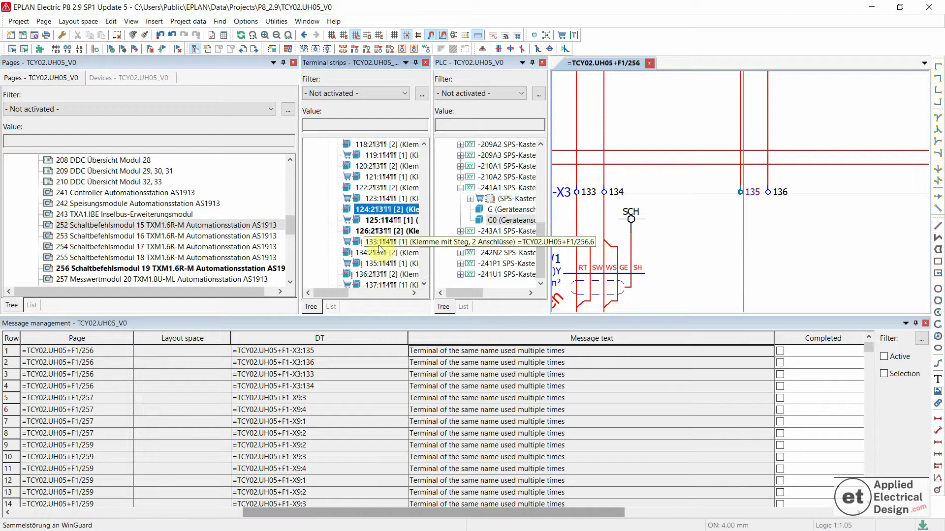
scroll(379, 248, down, 3)
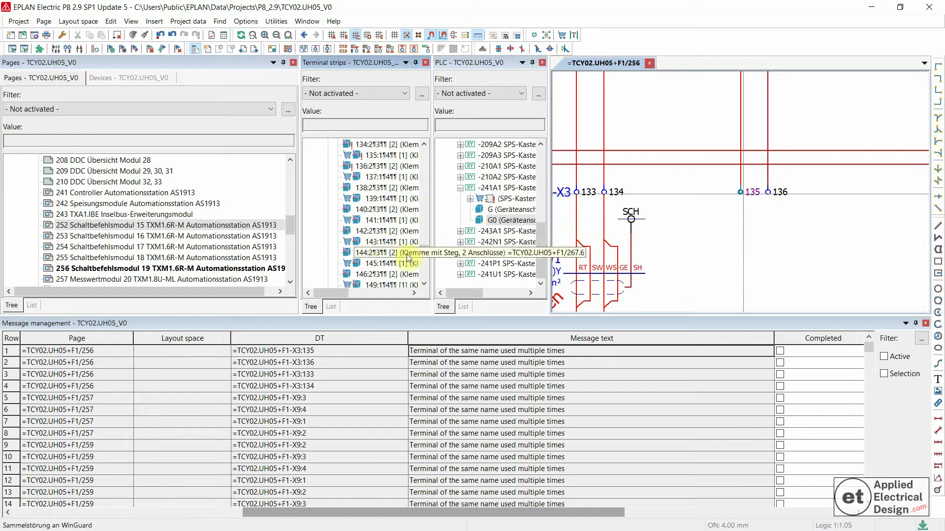
drag(424, 252, 449, 158)
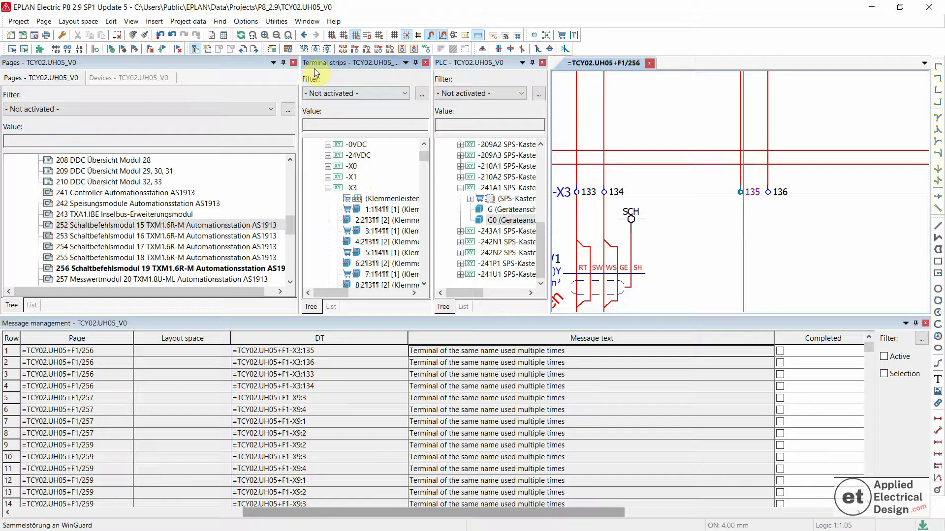
Delete the existing sorting of terminal strip -X3 via Sort terminal strip > Delete sorting.
right_click(352, 188)
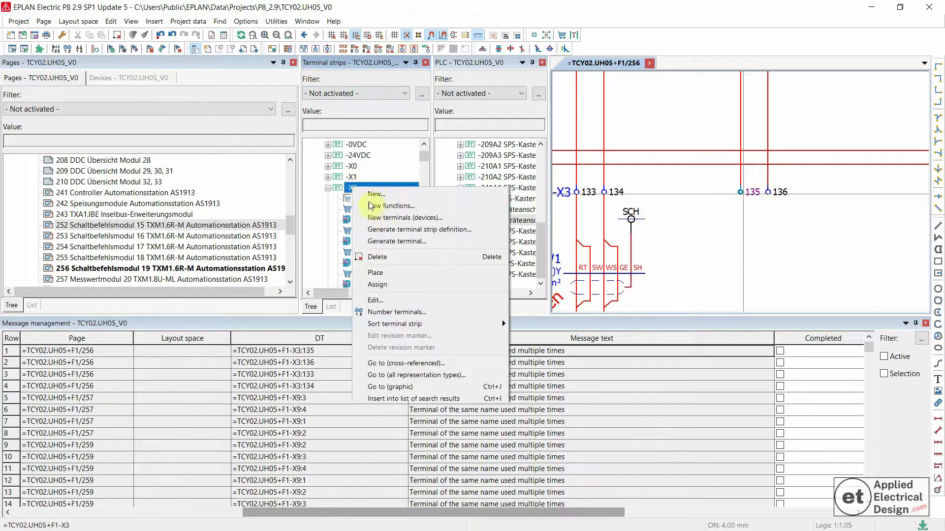
mouse_move(407, 325)
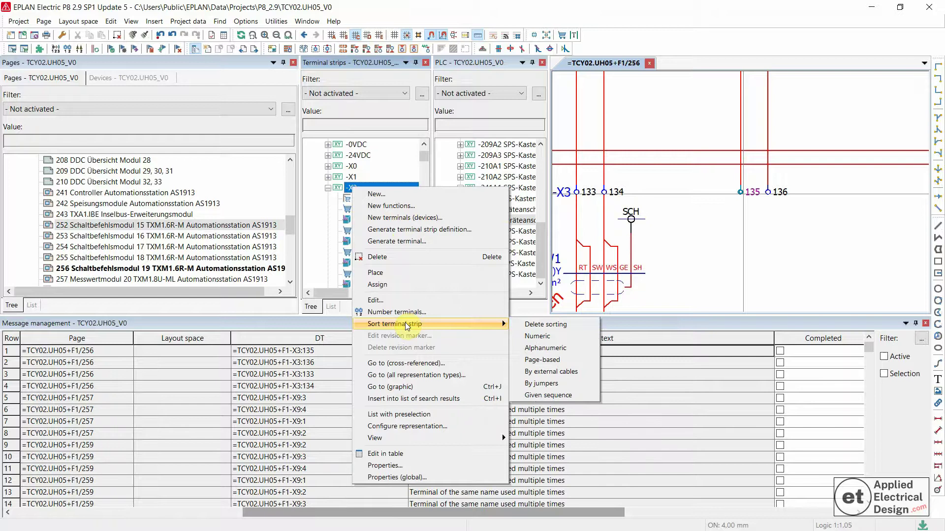
click(525, 322)
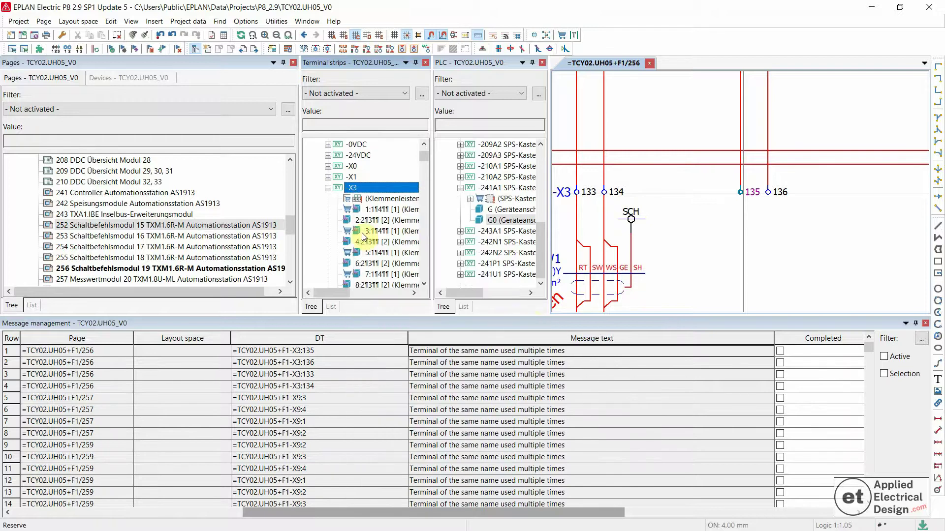
right_click(357, 193)
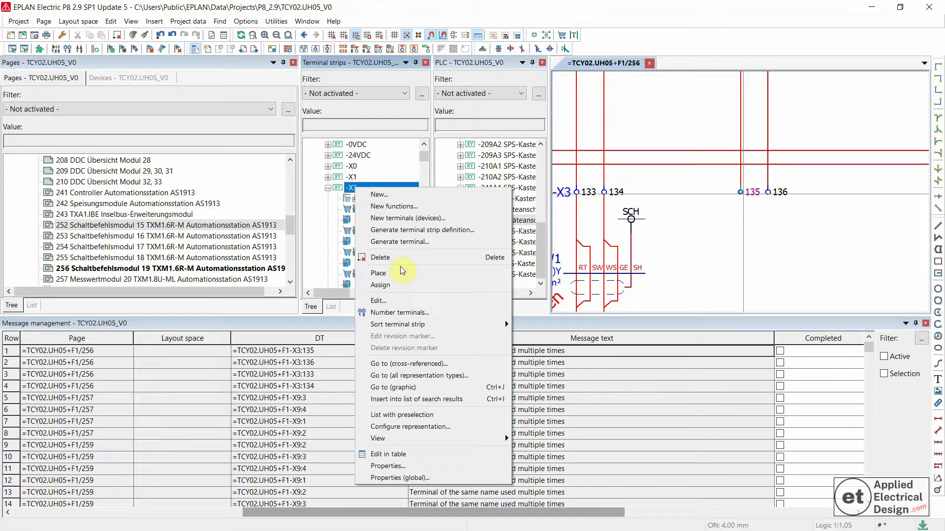
mouse_move(415, 324)
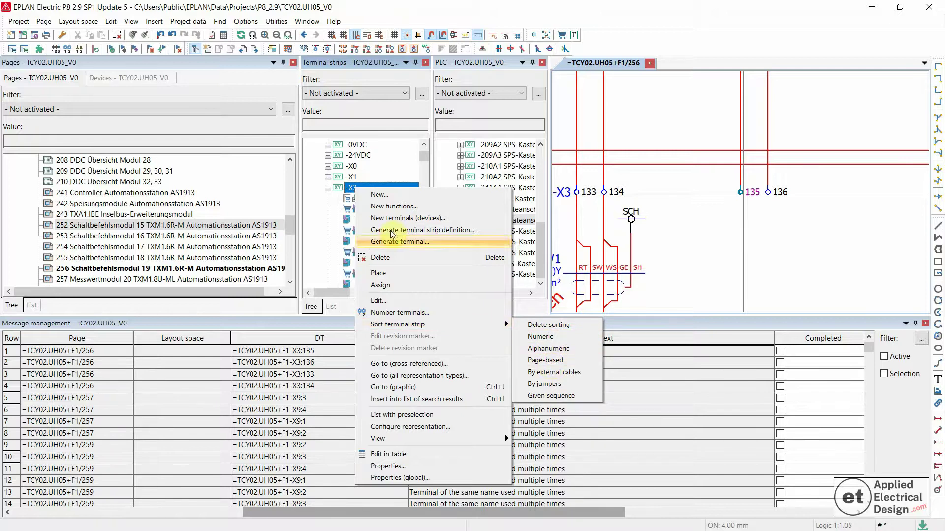
click(352, 191)
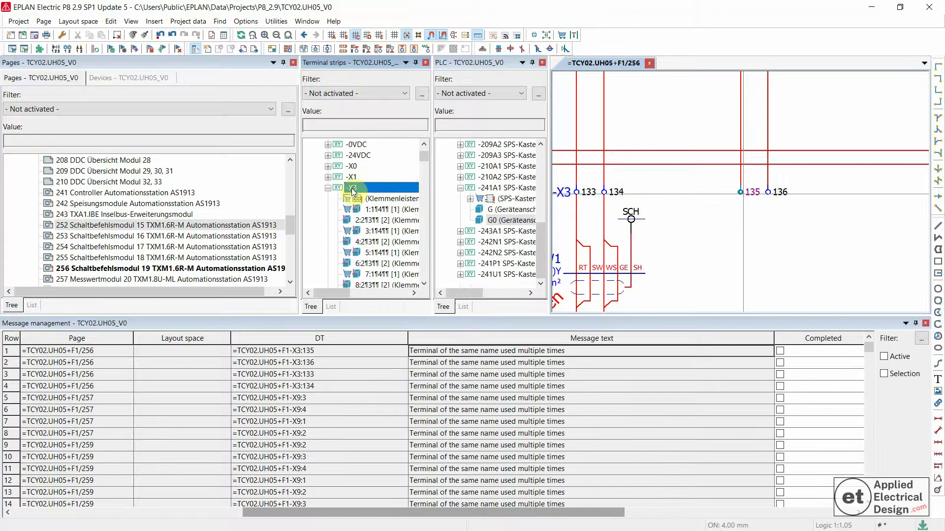
right_click(351, 188)
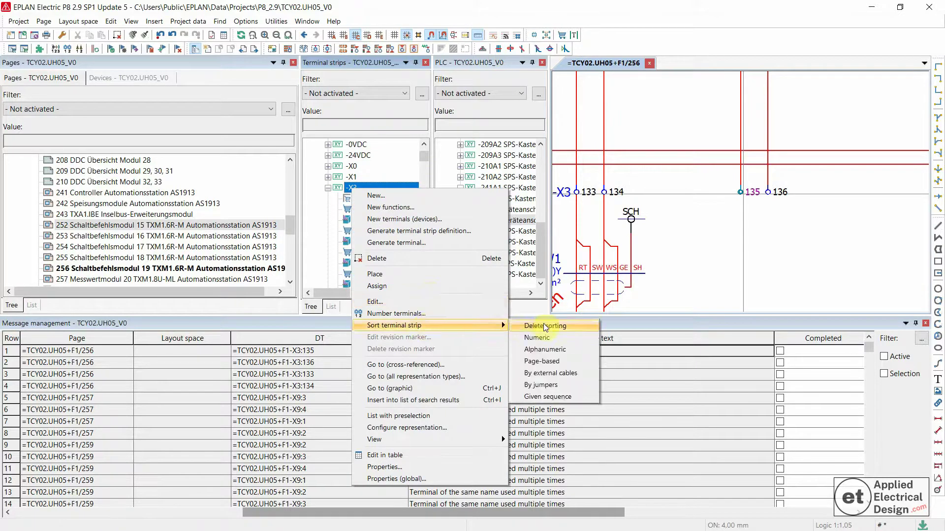
click(542, 323)
right_click(359, 188)
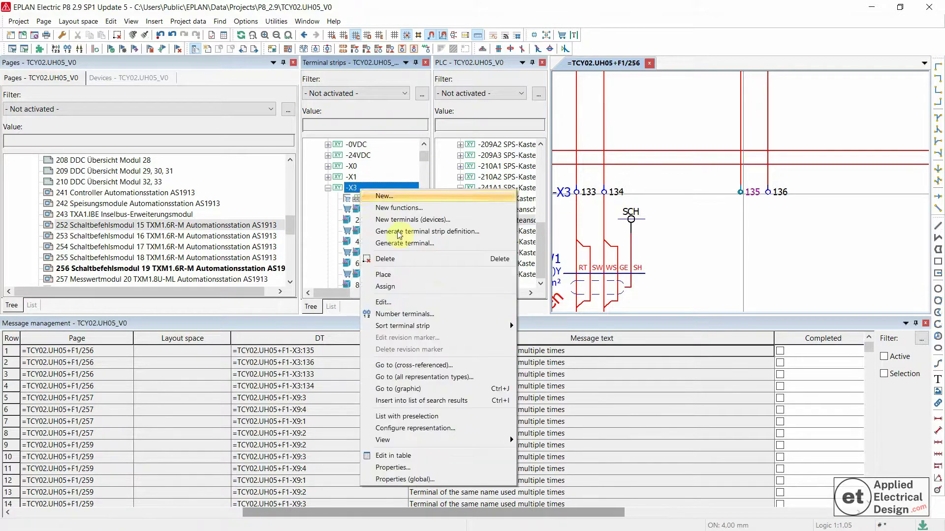
Number -X3 terminals with extent 'All of the selected terminal strips / plugs', making 133–136 into 127–130.
click(410, 315)
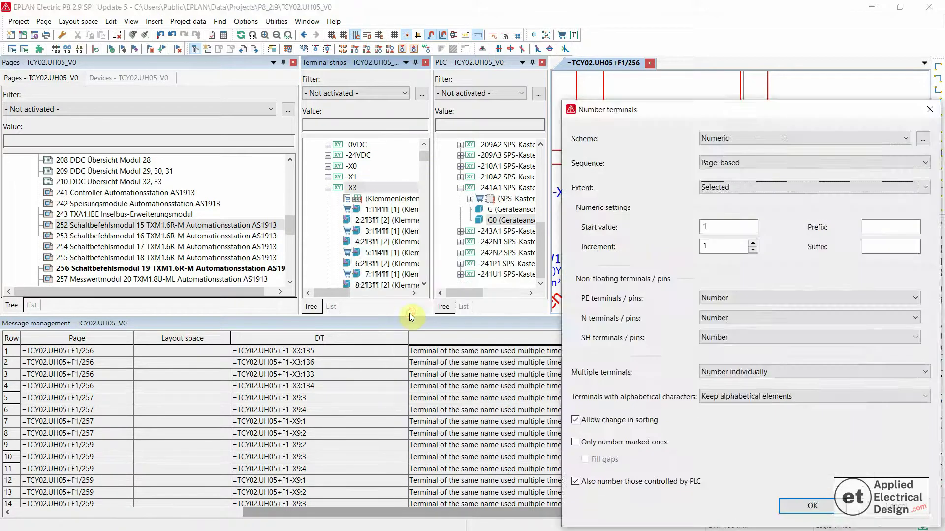
click(707, 191)
click(709, 208)
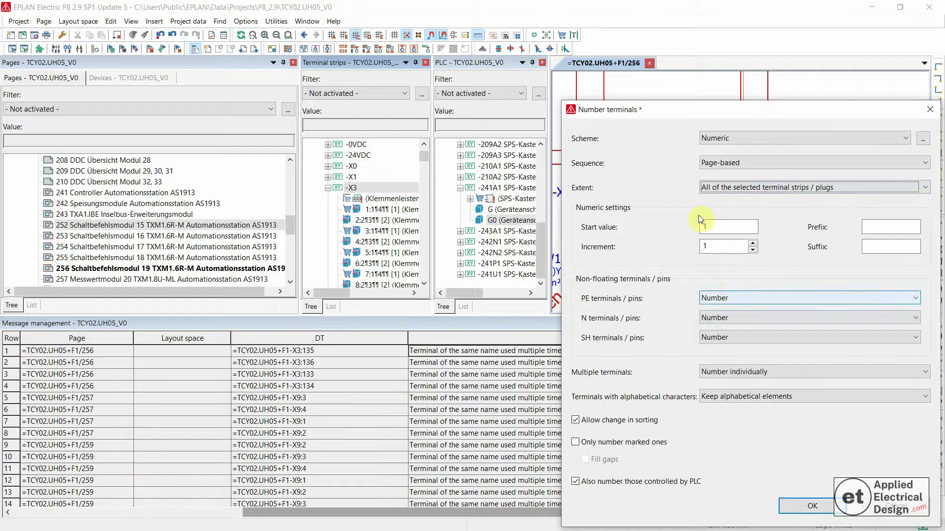
click(812, 507)
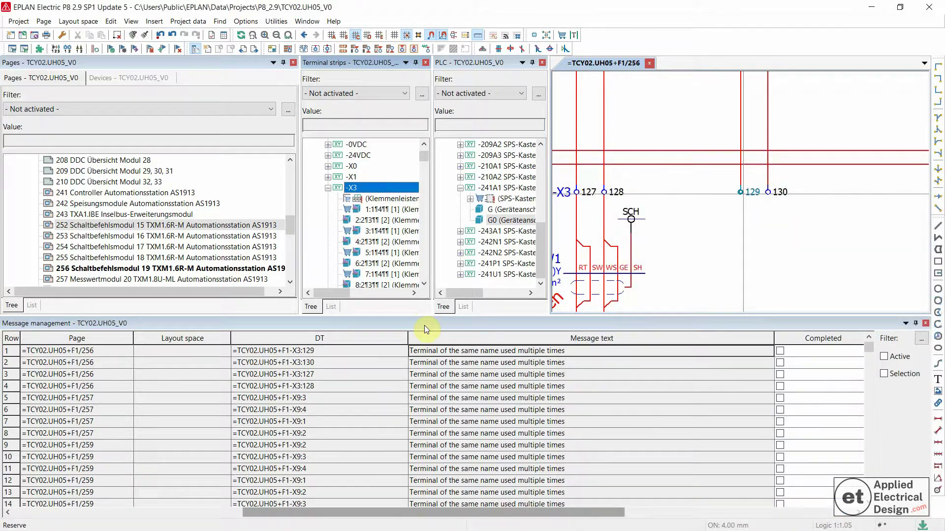
click(740, 238)
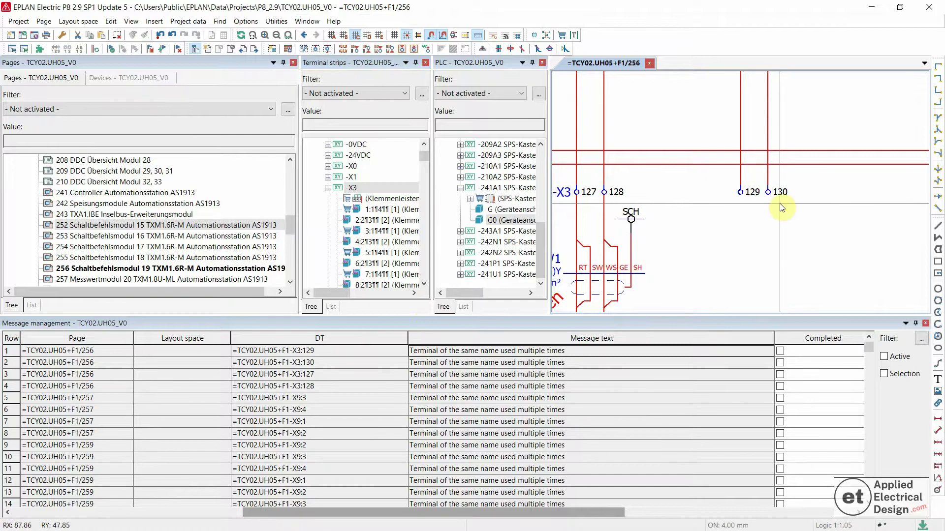
double_click(738, 194)
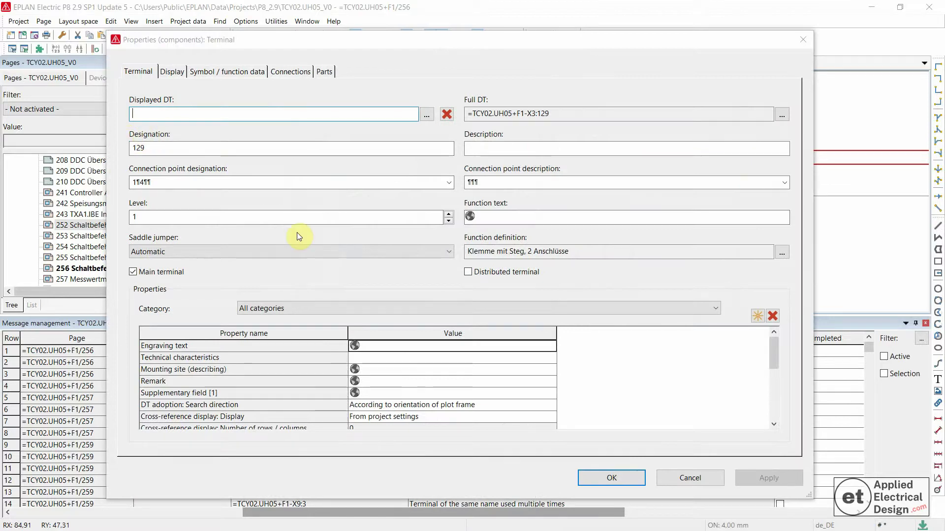
click(692, 479)
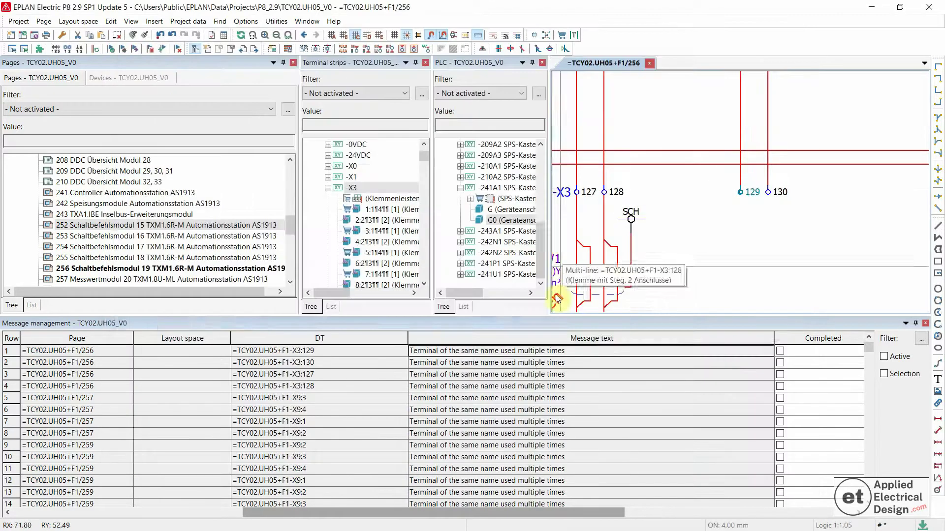
right_click(480, 375)
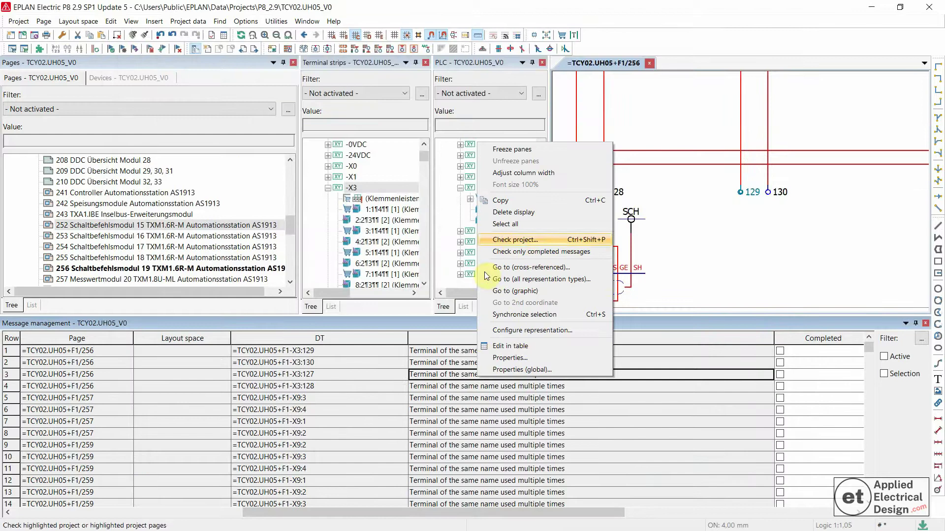
click(311, 396)
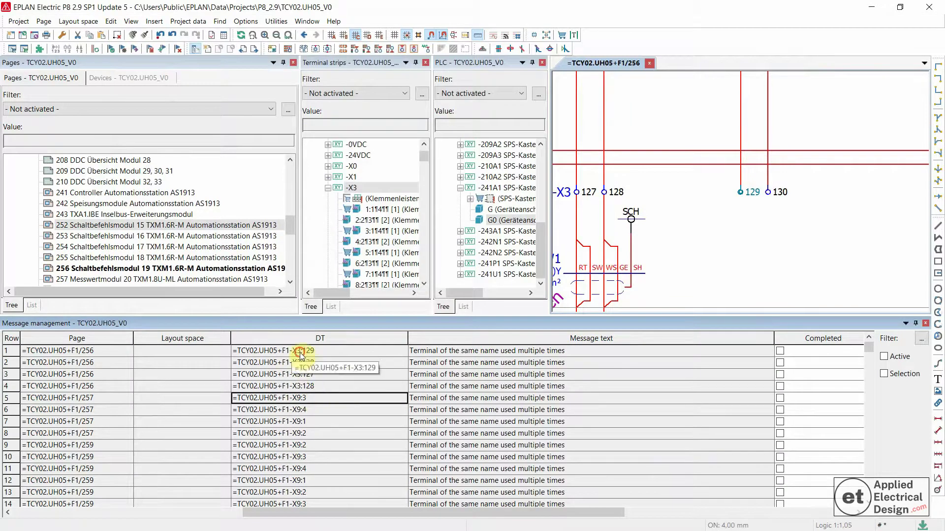
drag(298, 350, 308, 387)
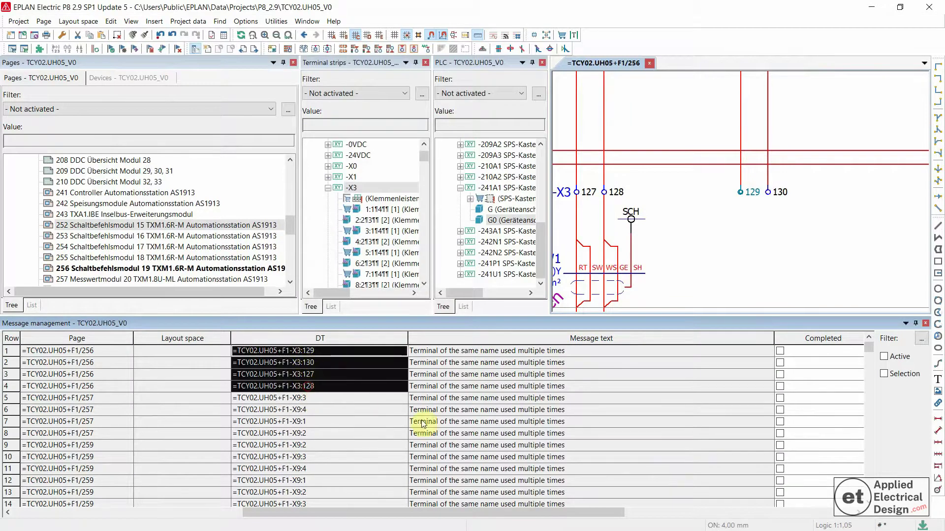
click(463, 398)
scroll(448, 419, down, 6)
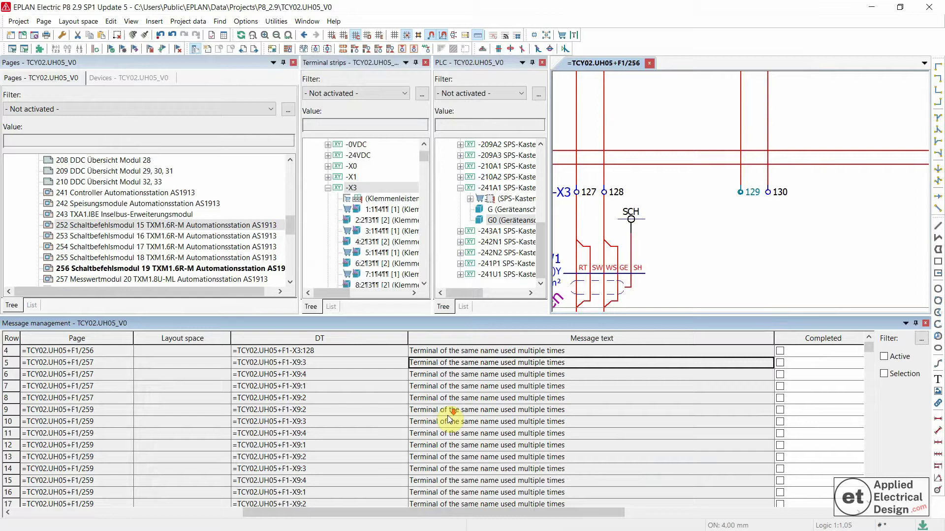
click(344, 399)
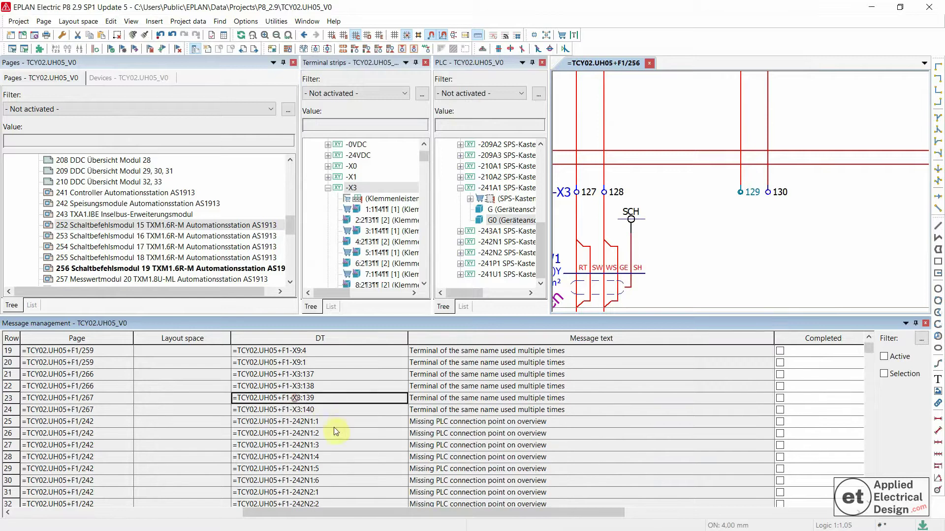
scroll(383, 429, up, 3)
click(334, 397)
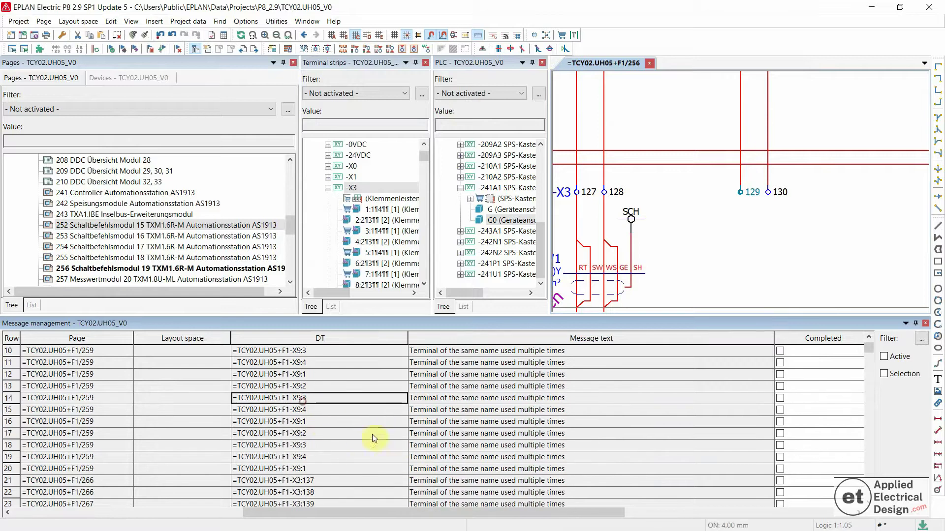
scroll(403, 438, down, 1)
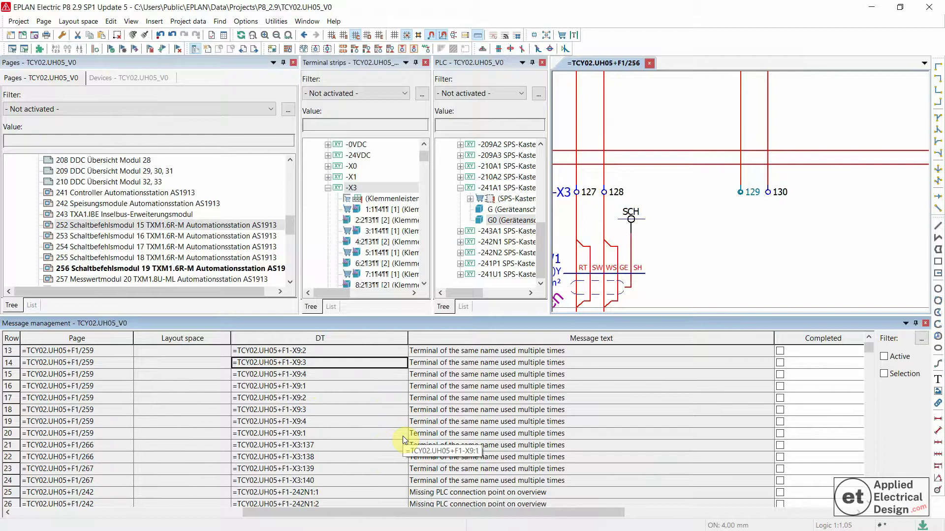
scroll(379, 446, up, 4)
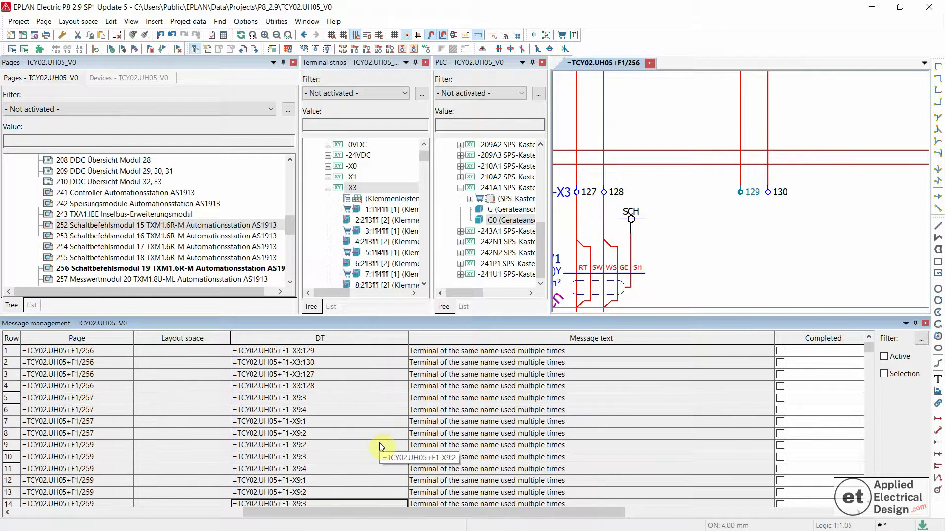
Collapse -X3, select terminal strip -X9 and delete its sorting.
click(351, 411)
double_click(350, 189)
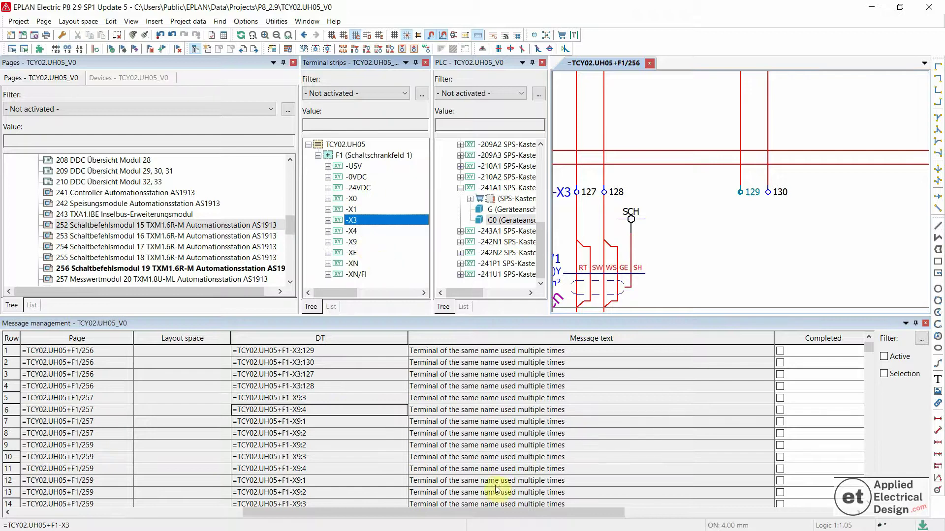
click(355, 243)
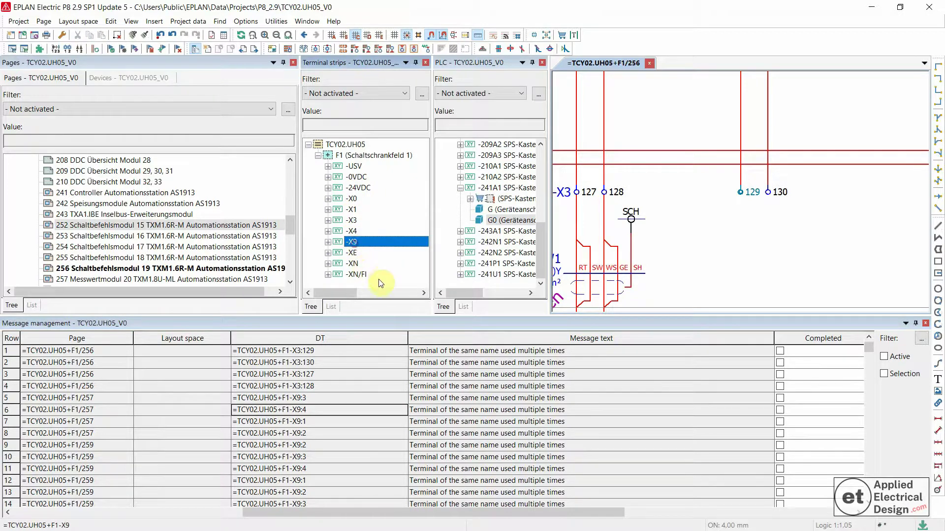
right_click(354, 248)
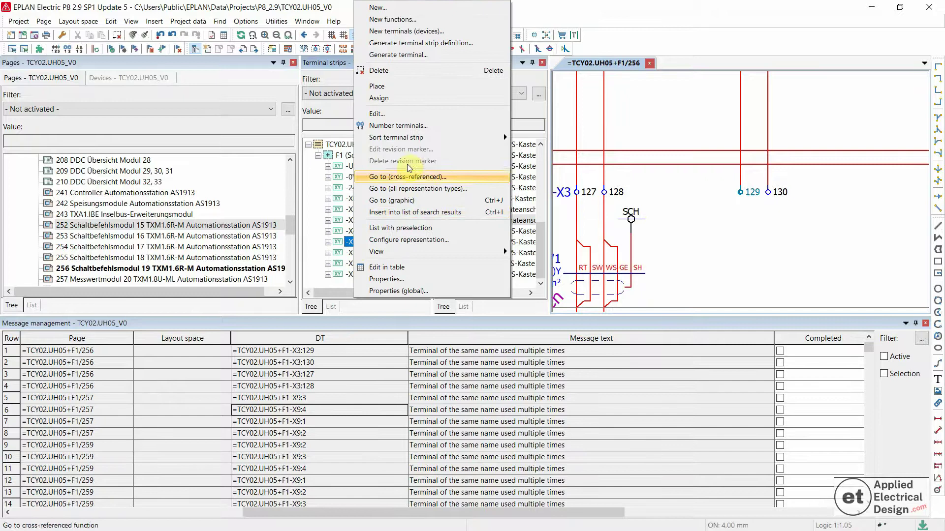
mouse_move(504, 137)
click(547, 138)
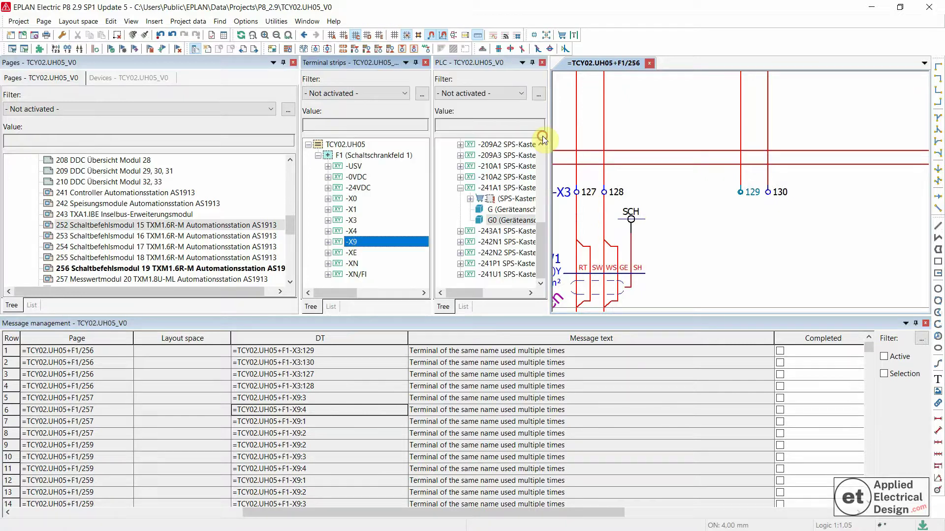
Set up Number terminals for -X9 with extent 'All of the selected terminal strips / plugs'.
right_click(353, 246)
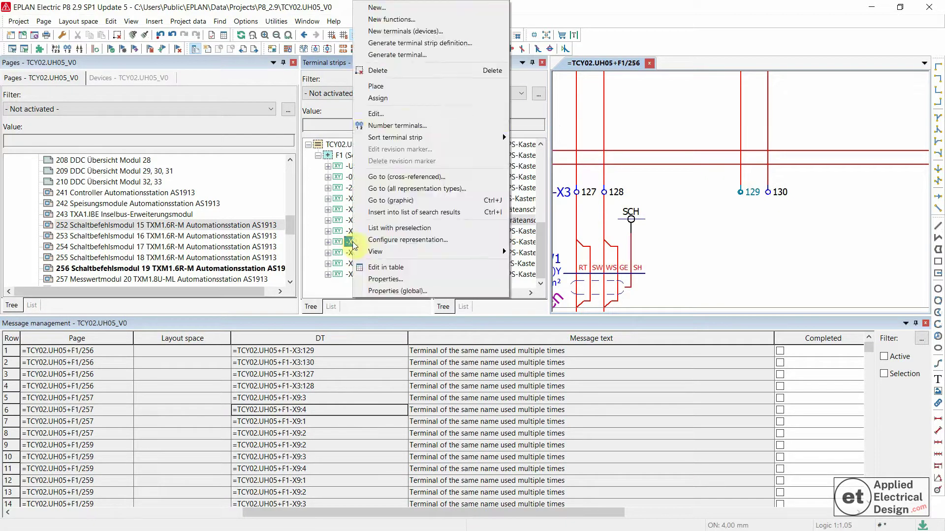
click(393, 122)
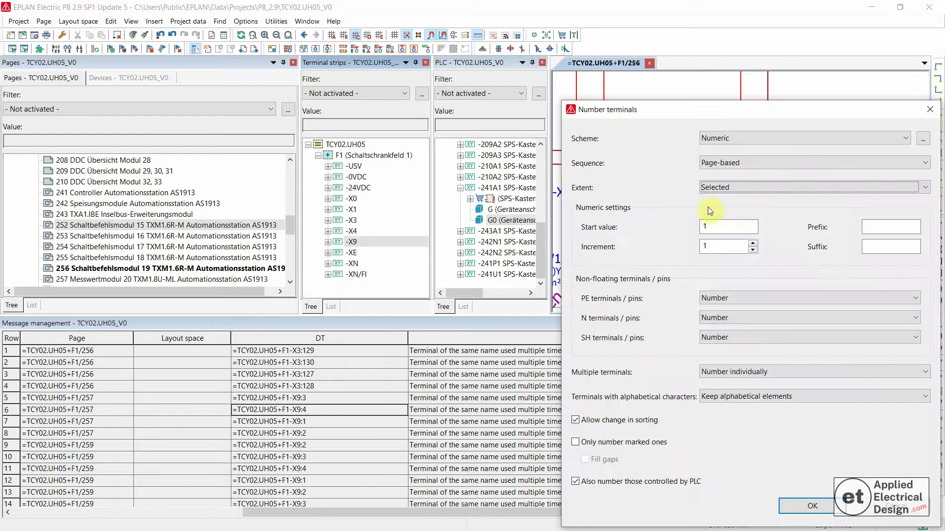
click(718, 189)
click(717, 205)
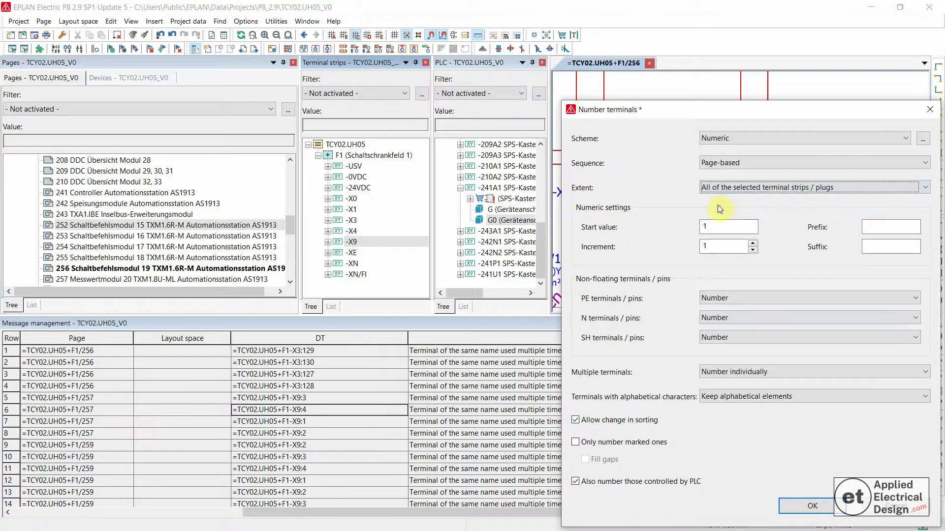
Apply the -X9 renumbering and mark the first duplicate-terminal message as completed.
click(812, 506)
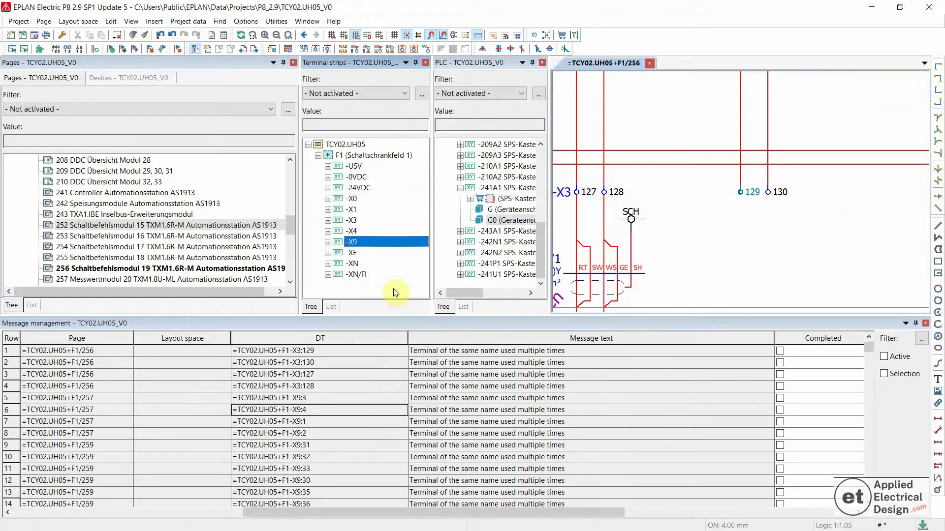
click(429, 399)
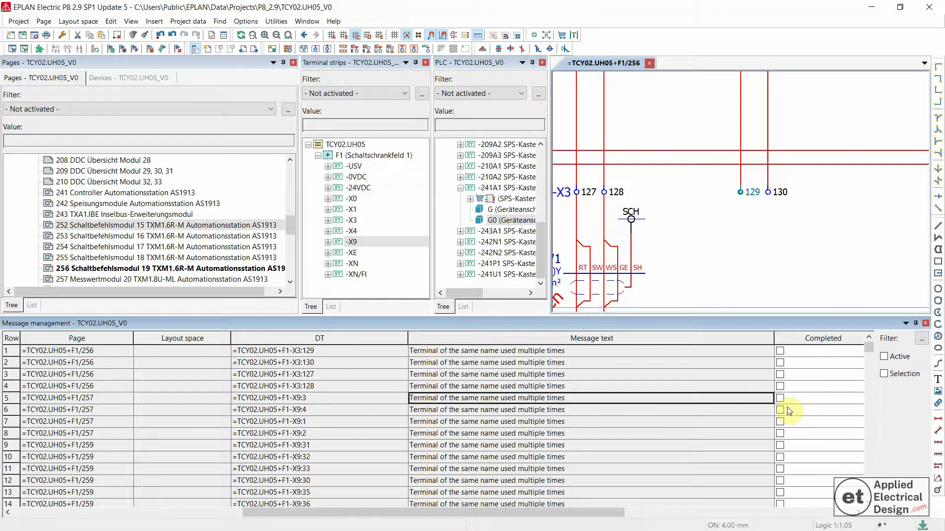
click(780, 351)
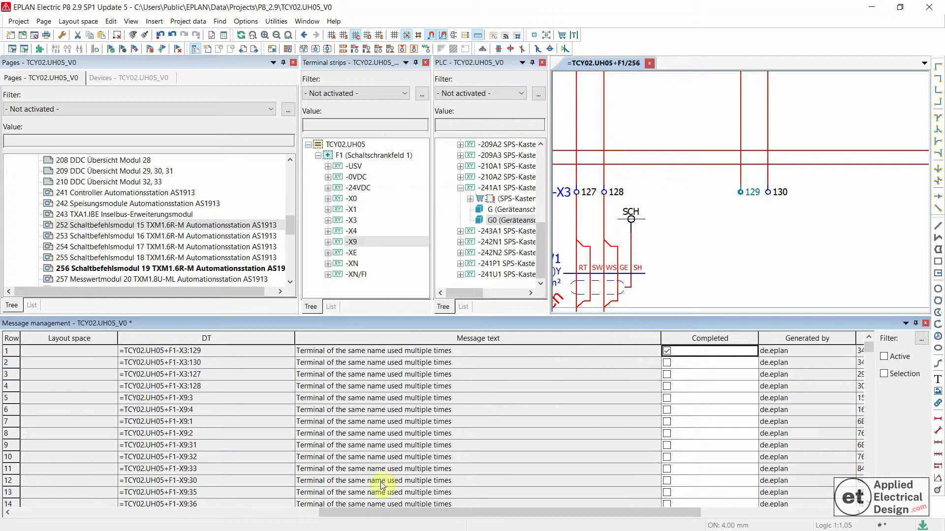
Copy the Completed tick onto the remaining duplicate-terminal messages, covering rows 1–24.
click(666, 351)
key(ctrl+c)
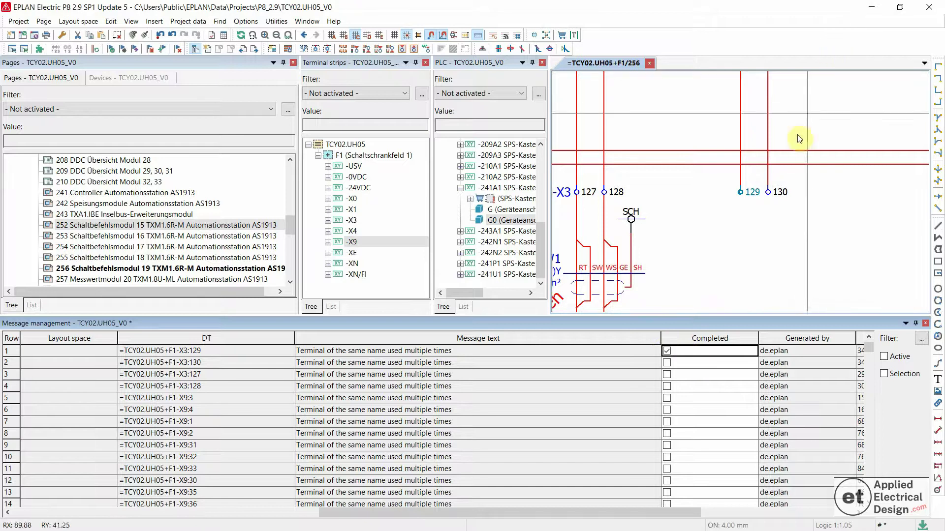
drag(704, 365, 710, 427)
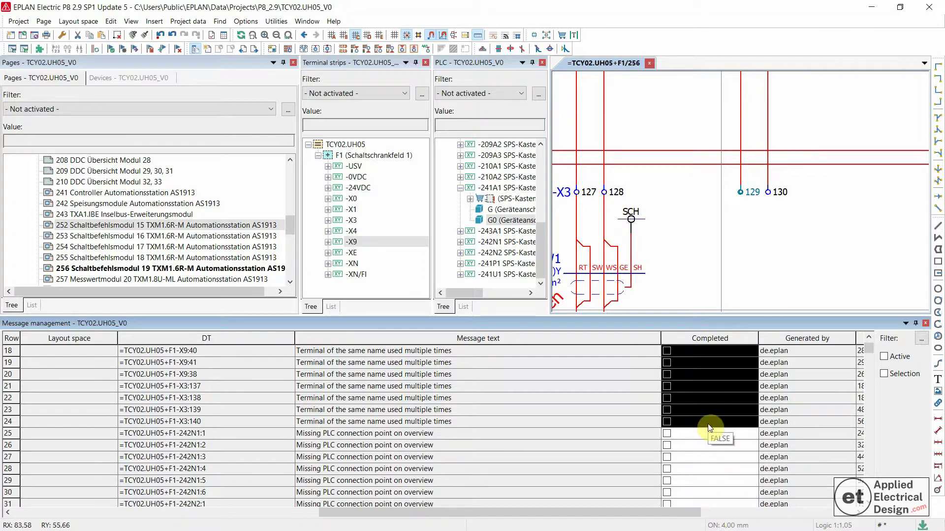
key(ctrl+v)
scroll(713, 427, up, 5)
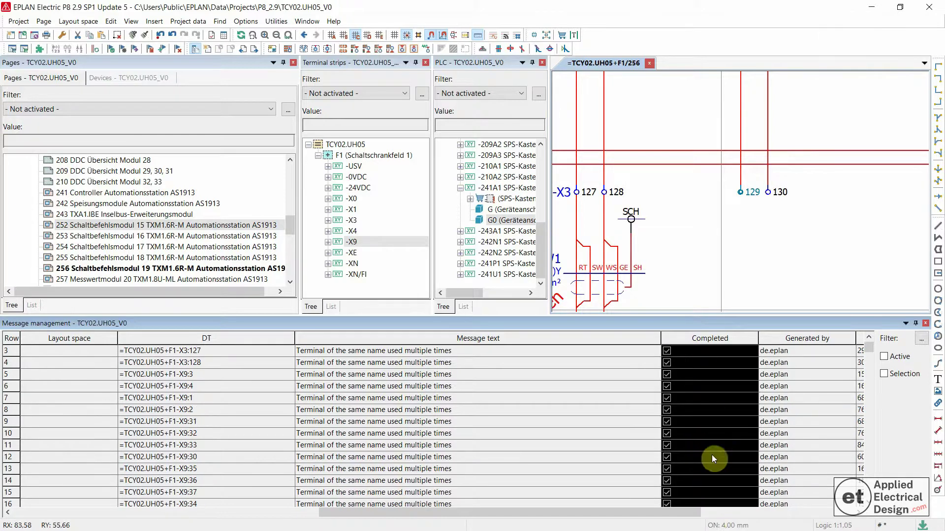
scroll(698, 459, down, 3)
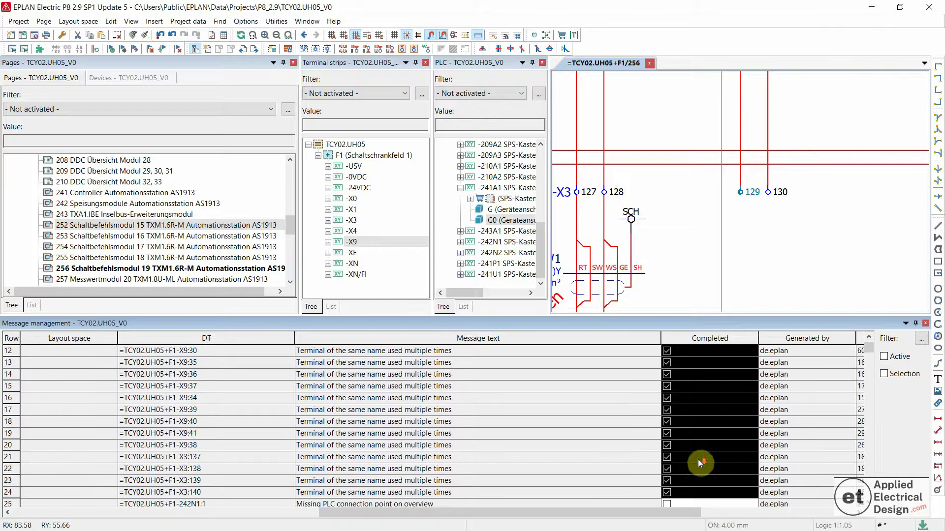
Run 'Check only completed messages' so the duplicate-terminal entries vanish from the list.
right_click(594, 438)
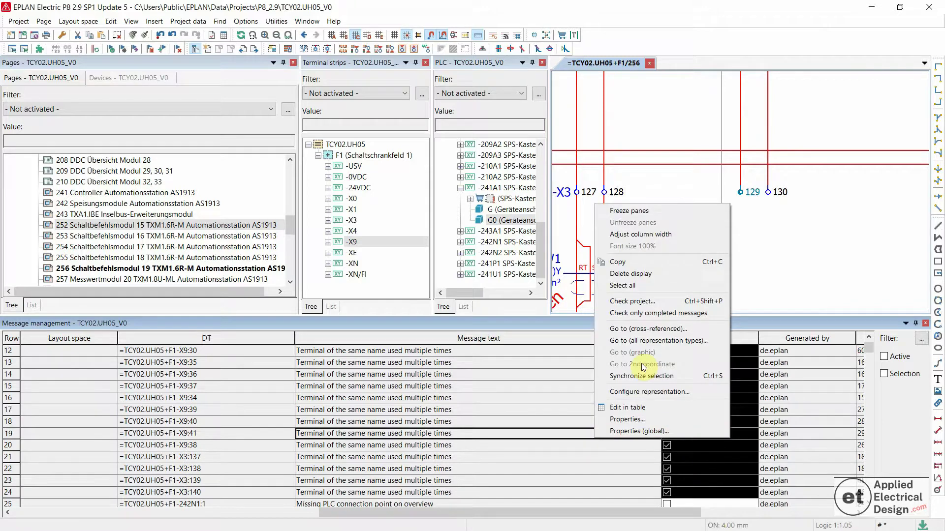
click(652, 319)
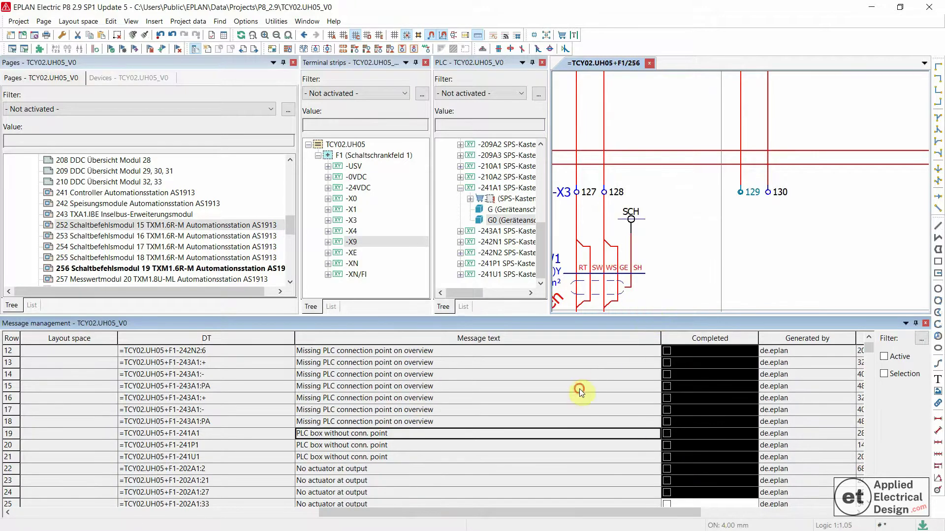
scroll(581, 399, up, 4)
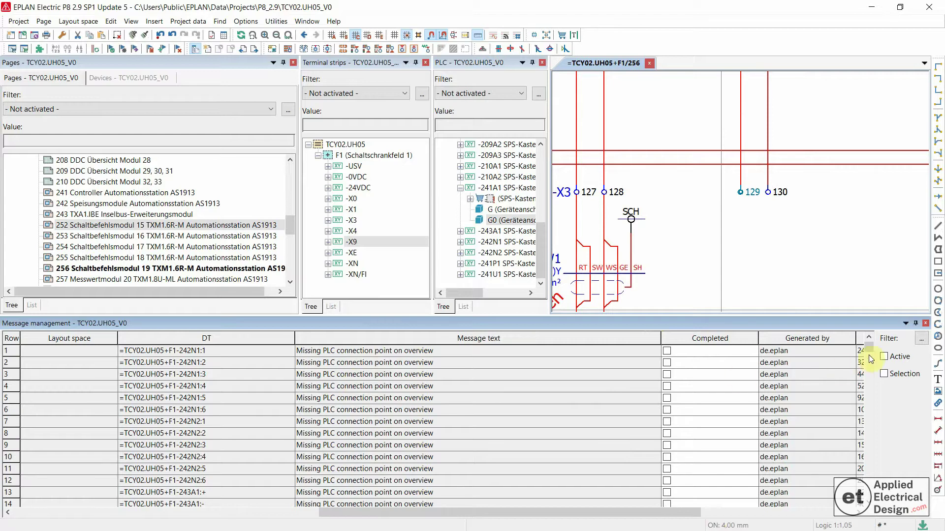
drag(869, 346, 863, 504)
click(397, 468)
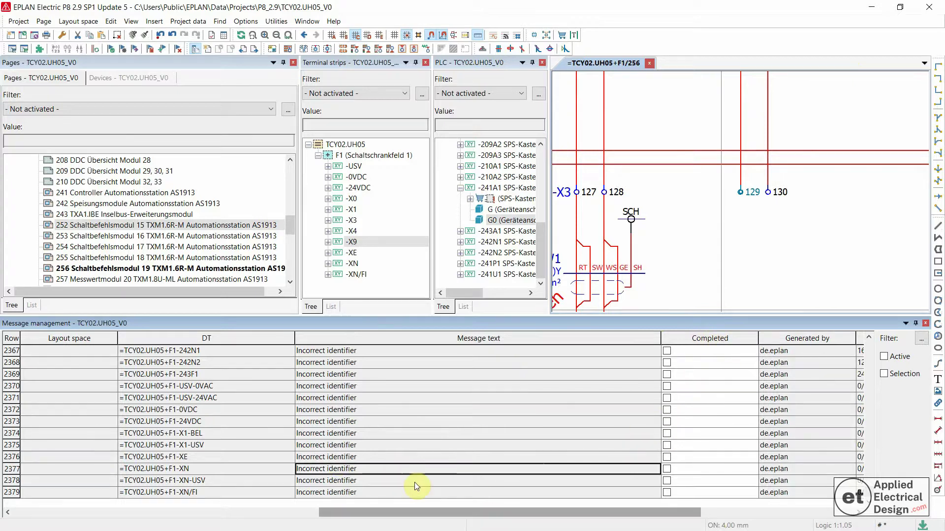
click(337, 481)
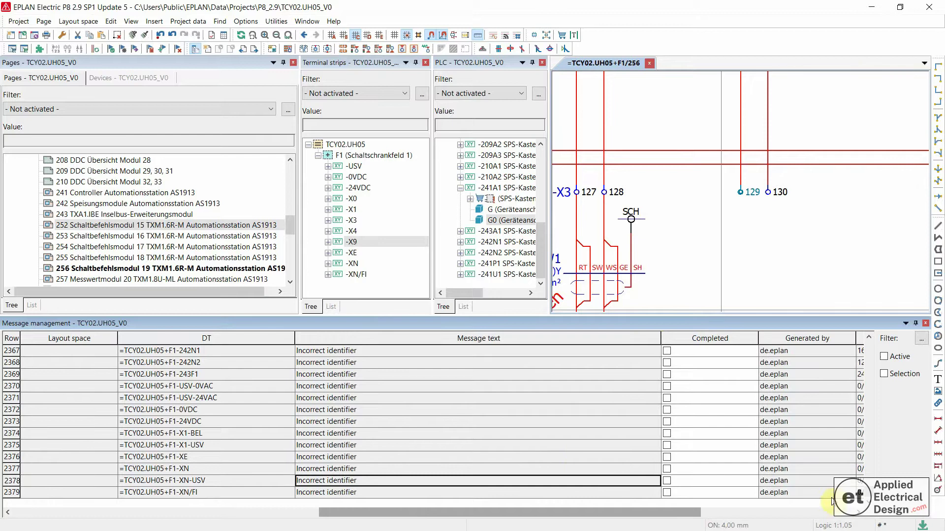
drag(869, 496, 875, 342)
click(435, 400)
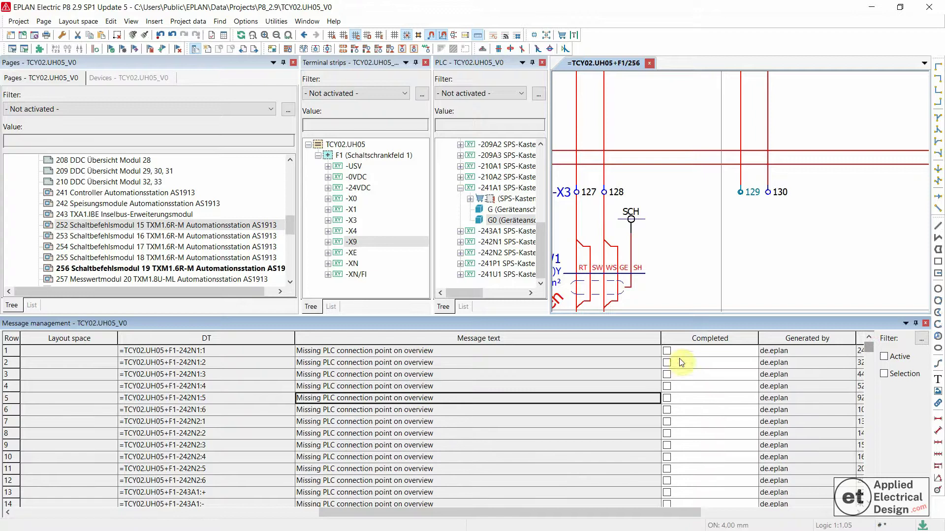
click(691, 287)
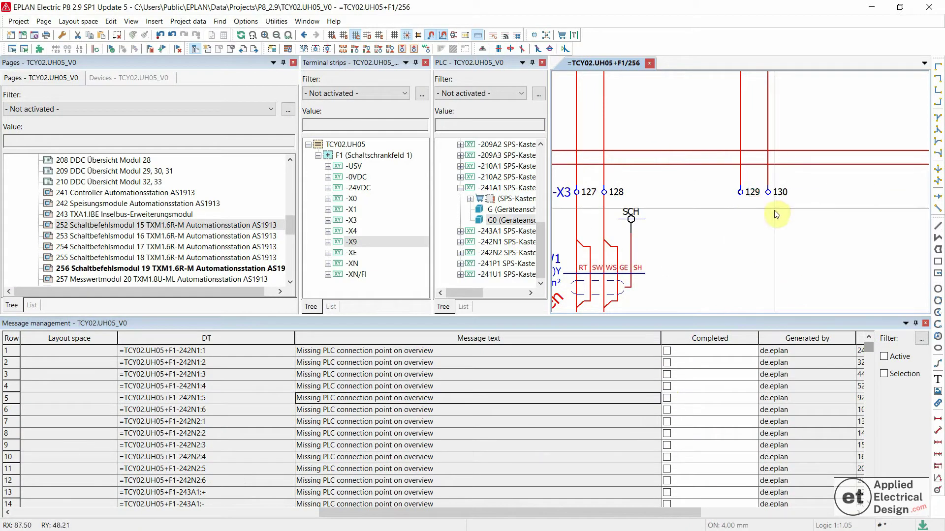